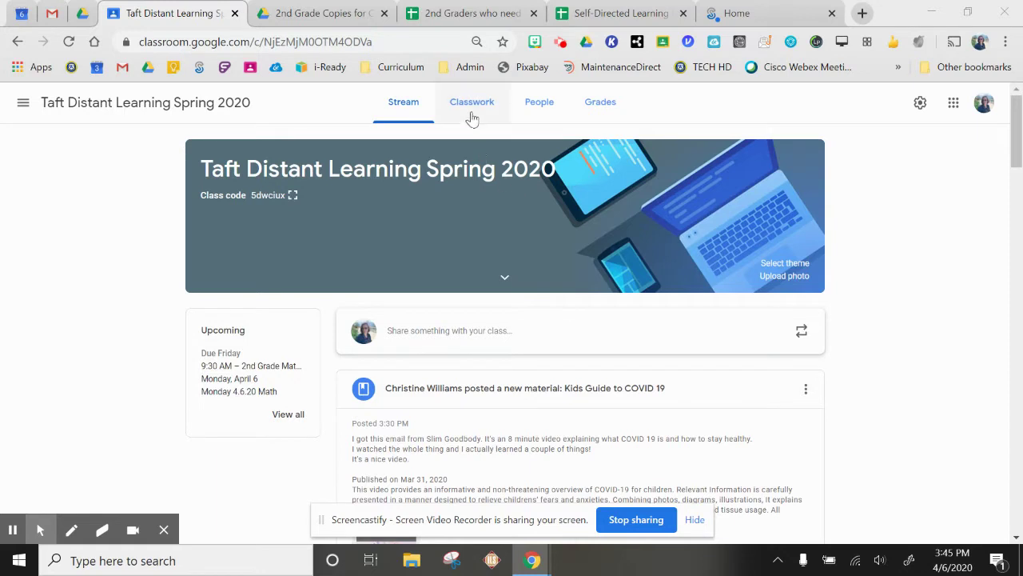
Start a new regular assignment in the classwork of the Taft Distant Learning Spring 2020 class.
left_click(470, 110)
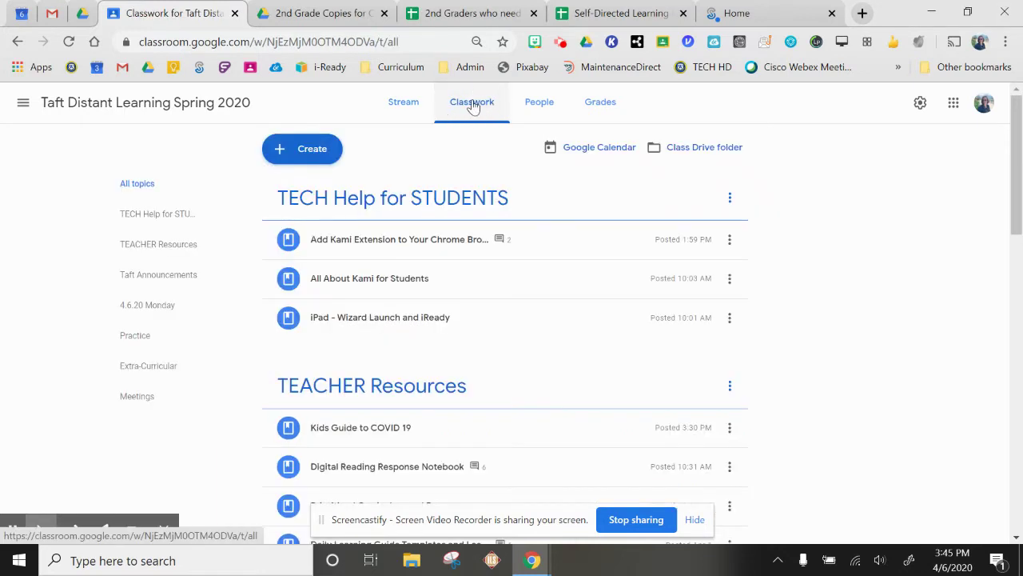
left_click(303, 155)
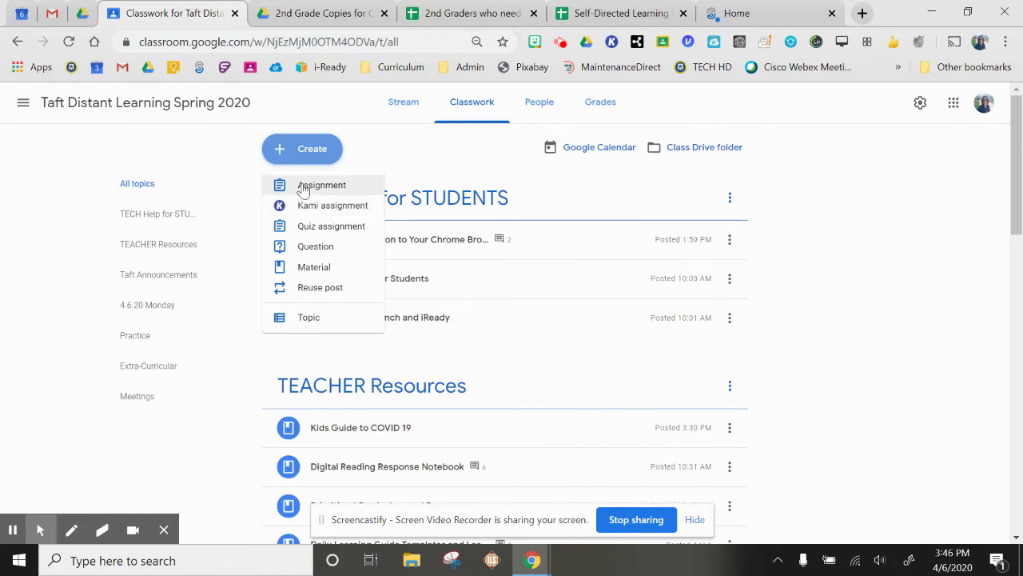
left_click(304, 186)
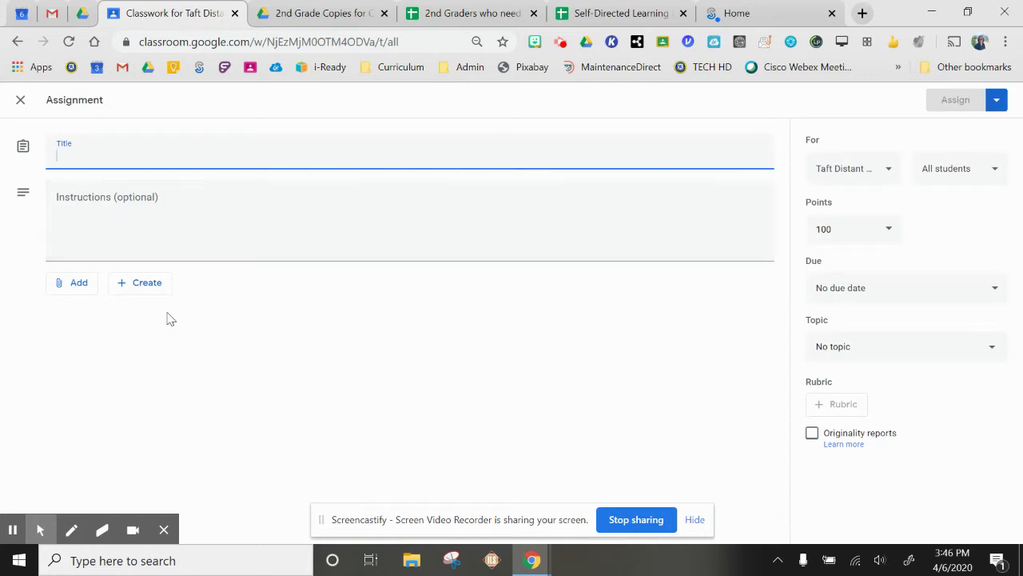
Attach the "4-6-20 writing paper" document from Google Drive to the assignment and open it to check its writing prompt.
left_click(76, 290)
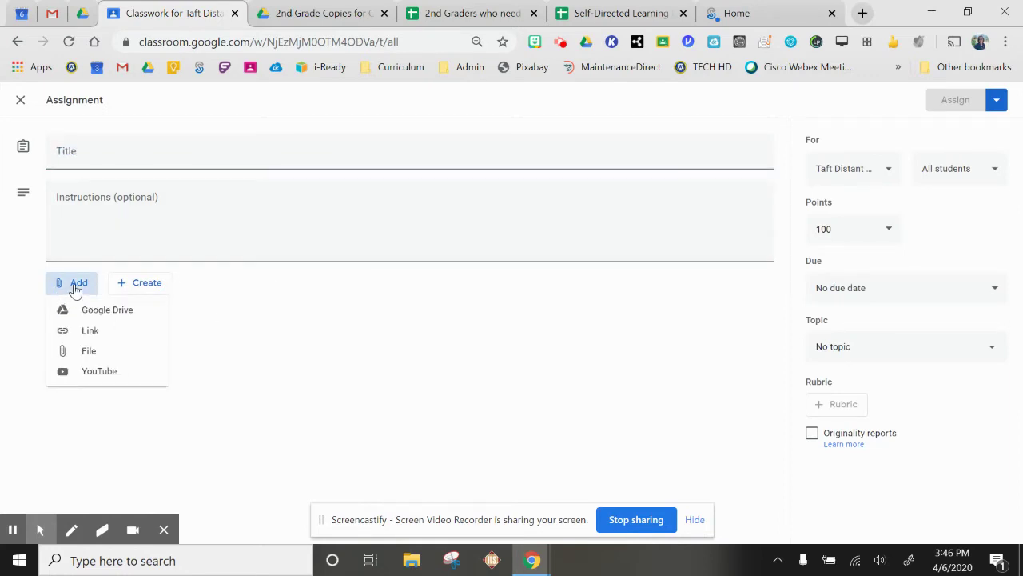
left_click(88, 310)
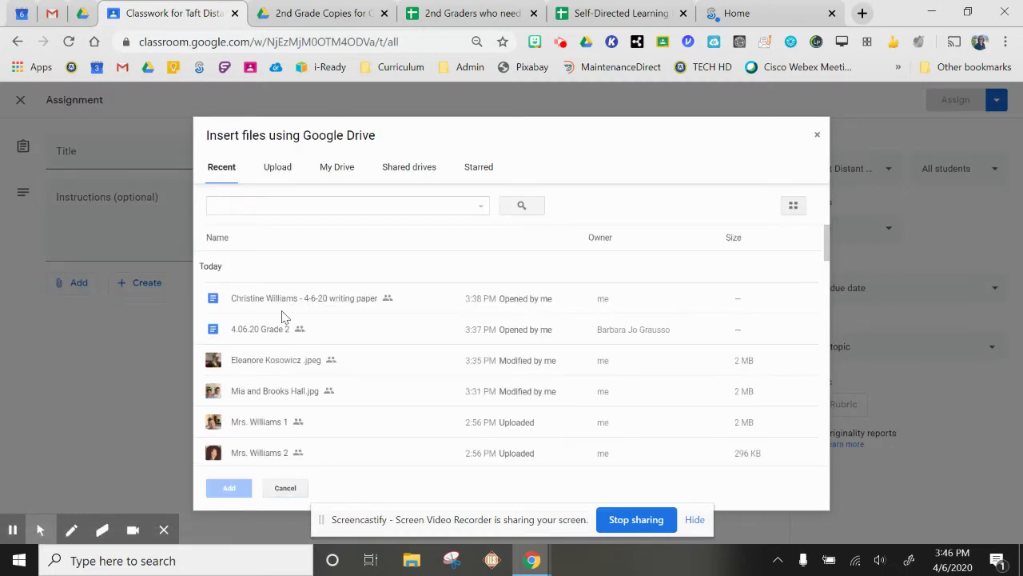
left_click(267, 309)
double_click(266, 308)
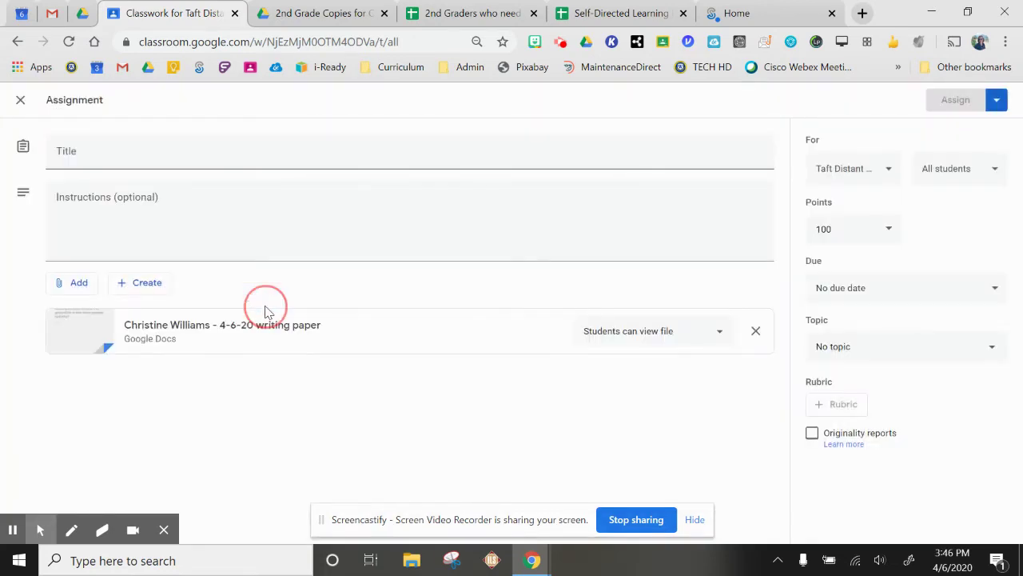
left_click(182, 331)
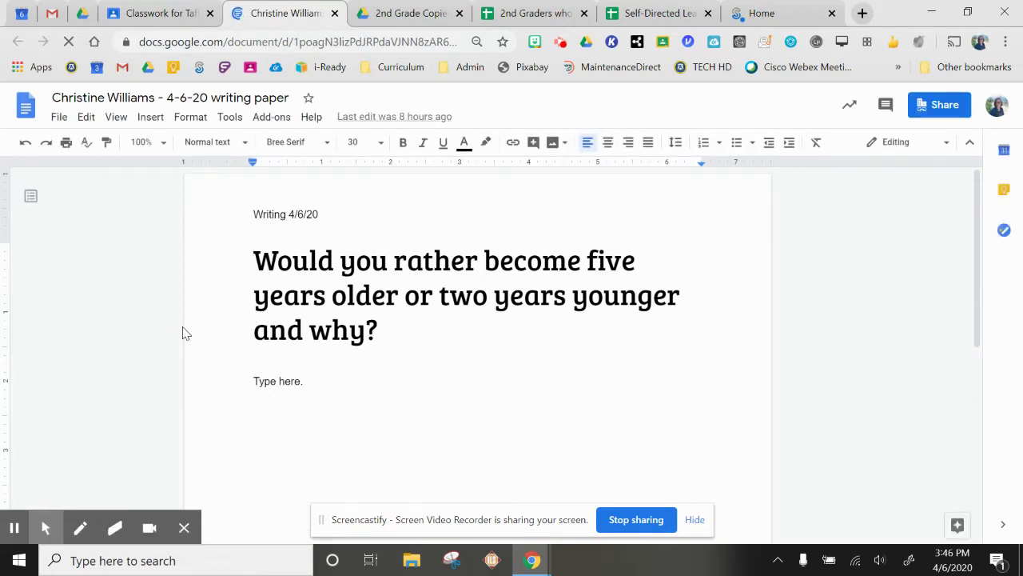
left_click(151, 13)
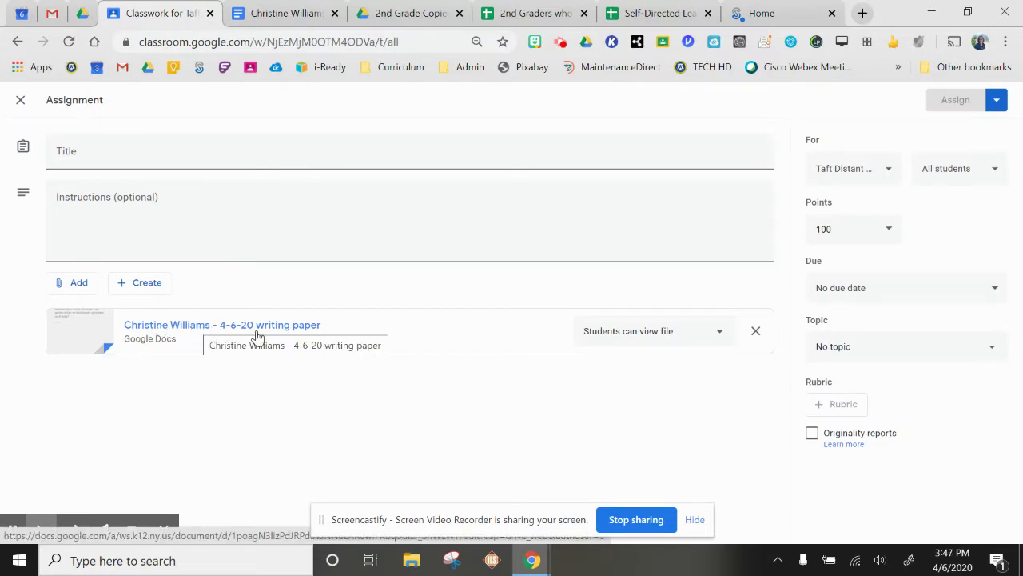
Title the assignment "Writing Assignment".
left_click(184, 154)
type("Wr")
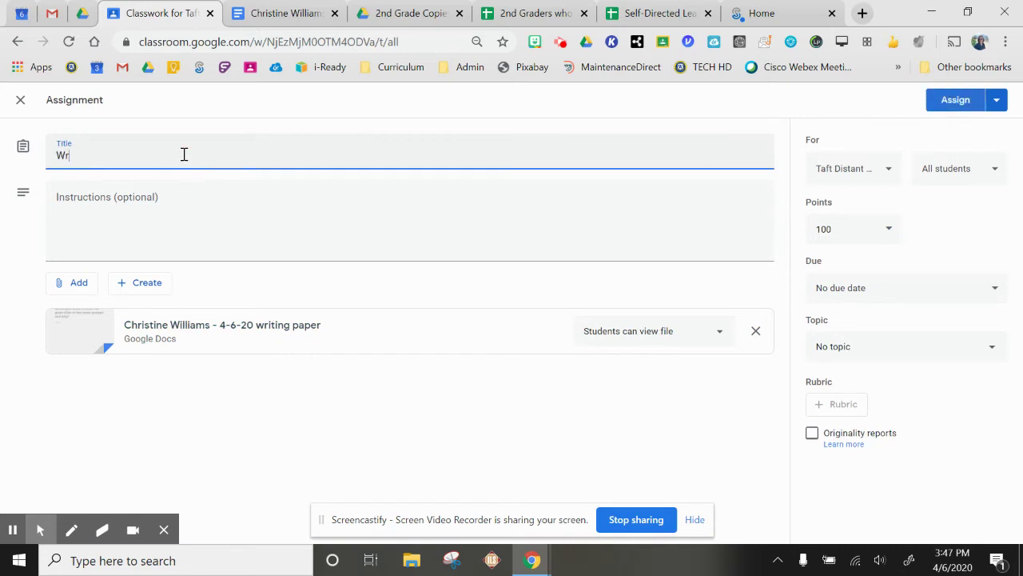
type("iting Assignment")
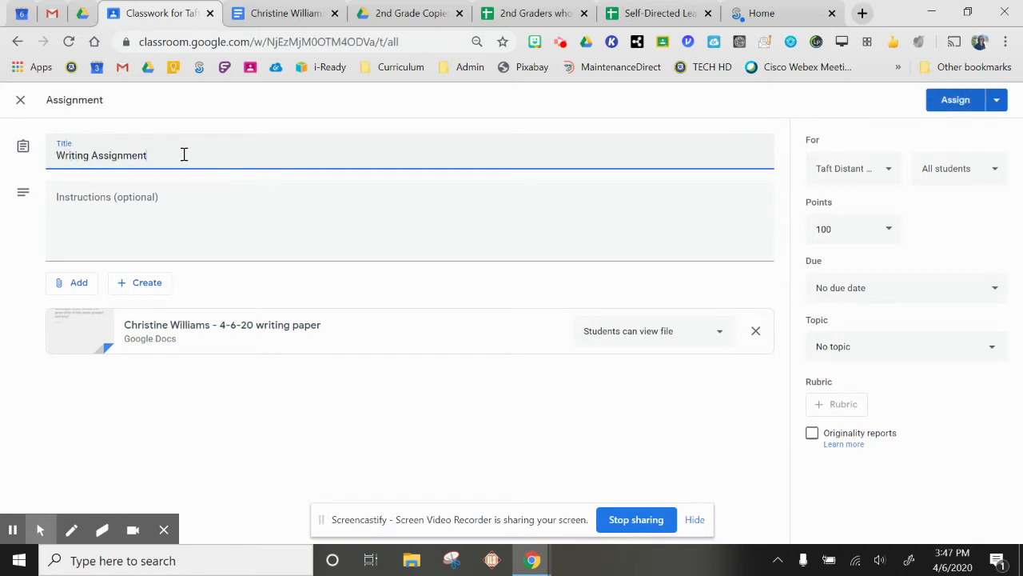
Enter two-line instructions: "Please read this question and type your answer in the document." "Then, please share this back with your teacher by turning it in.".
left_click(188, 220)
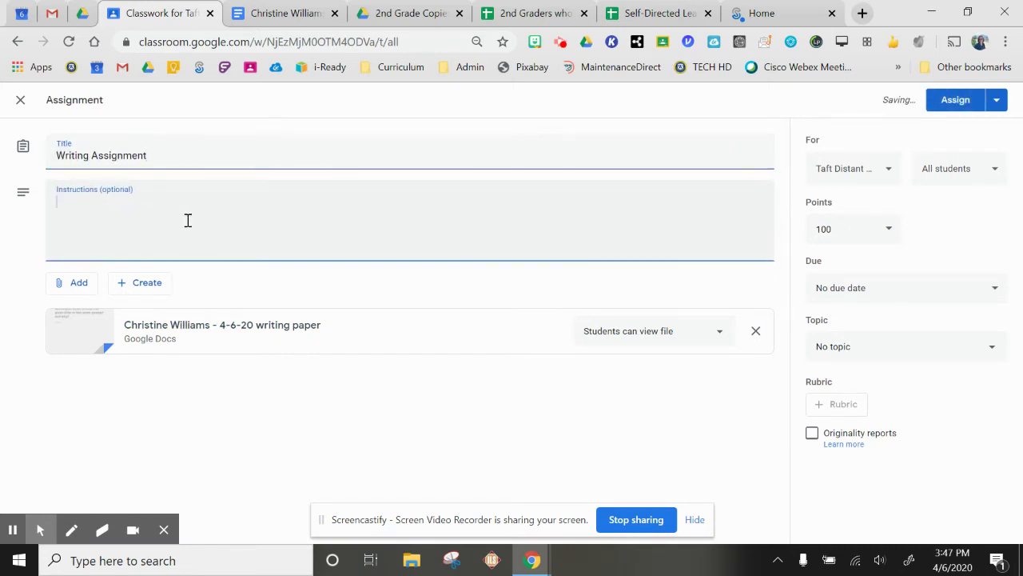
type("Please read this questio")
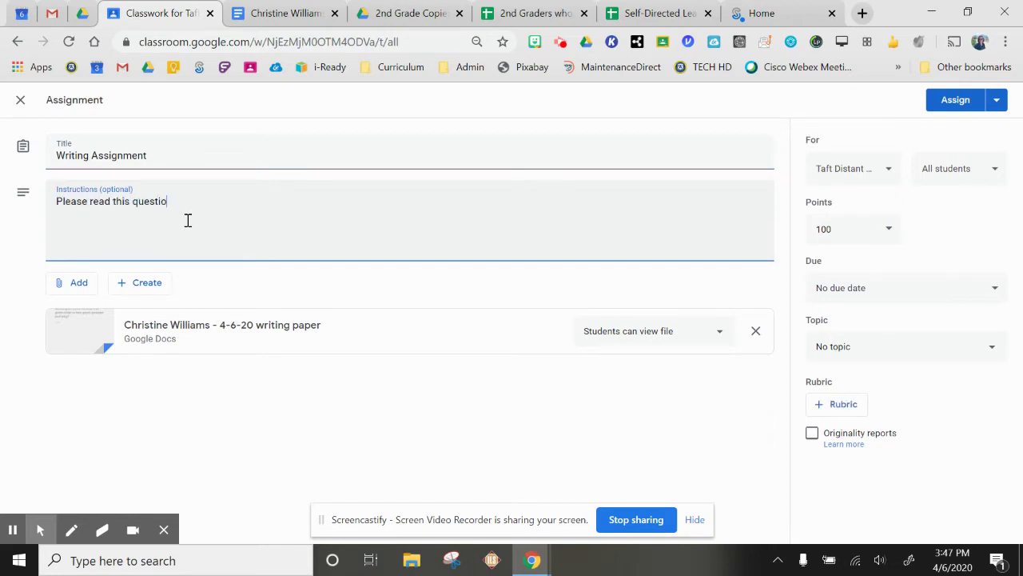
type("n and type your answer in the docume")
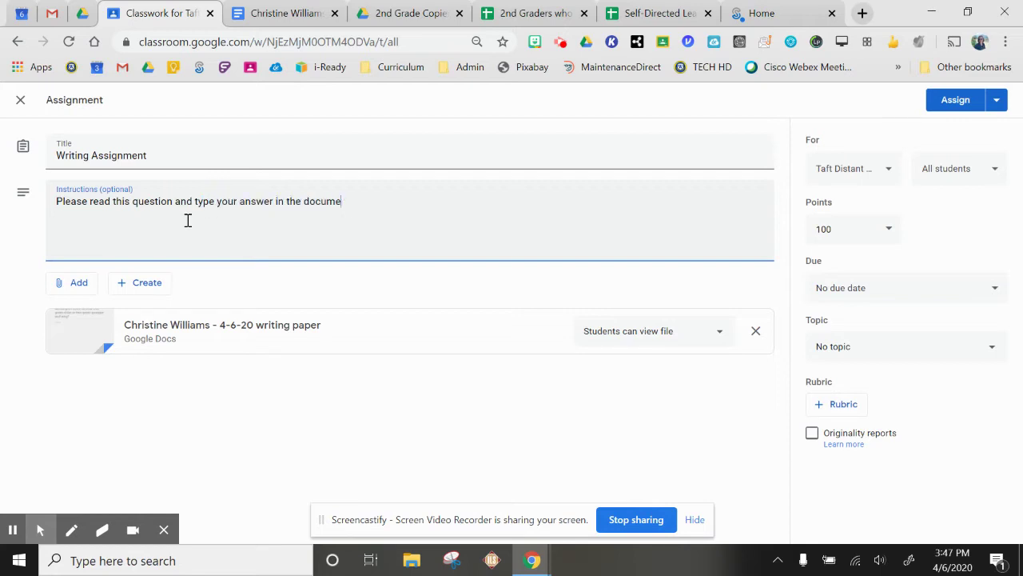
type("nt.")
key("Return")
type("Then, please share this")
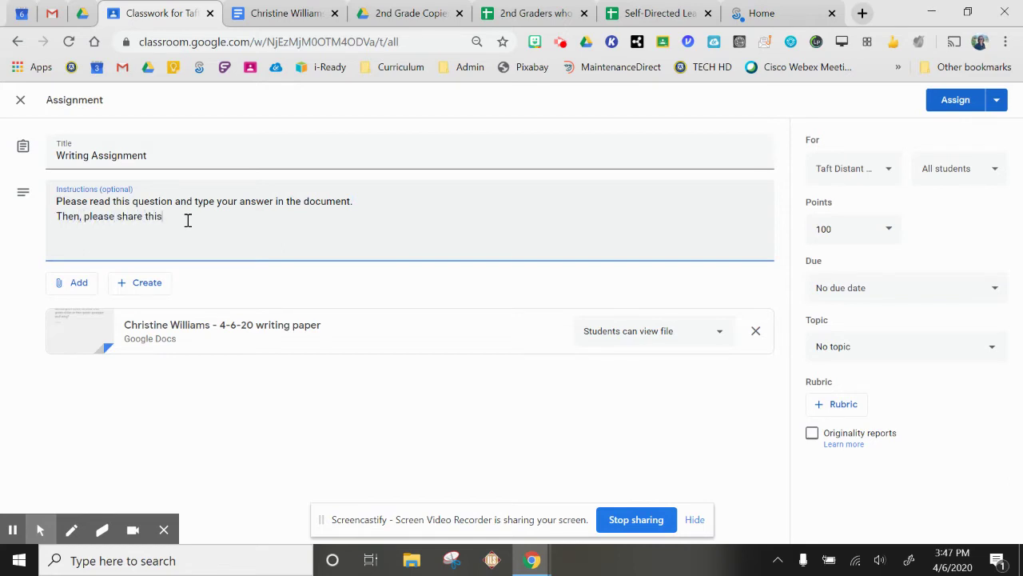
type(" back with your teacher by turning it in.")
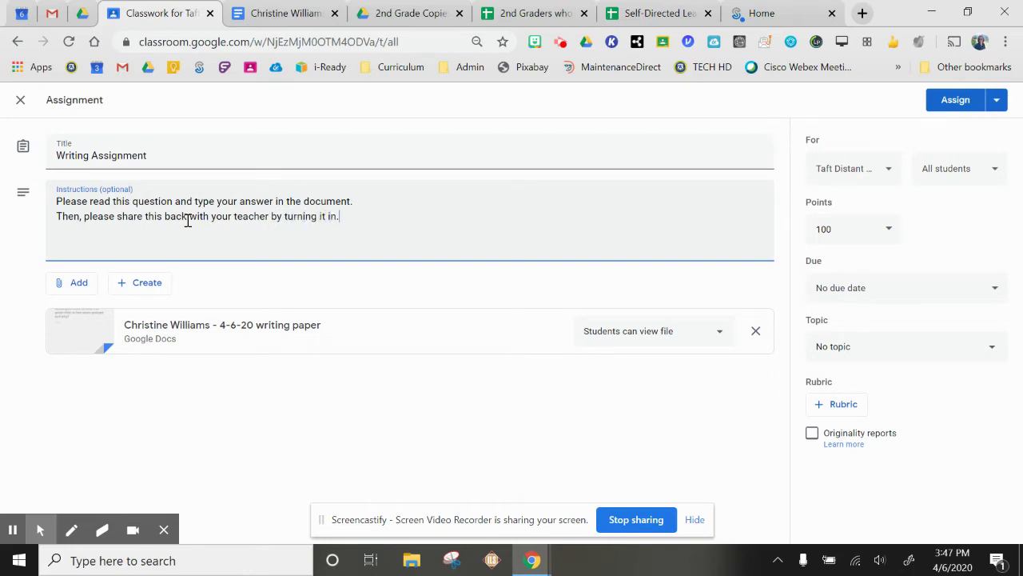
Post the writing assignment as ungraded, with a copy of the attached document made for each student.
left_click(693, 333)
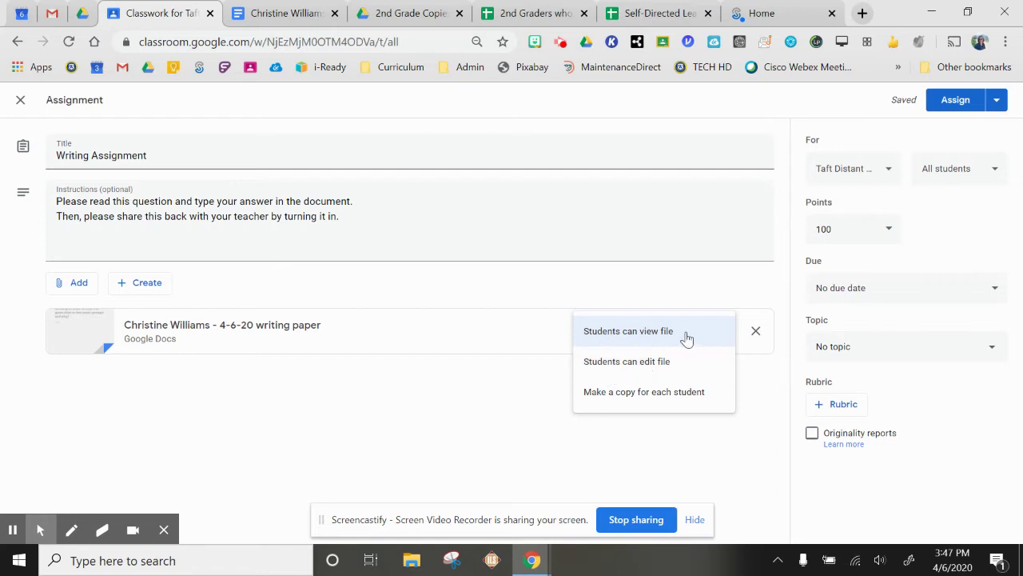
left_click(672, 392)
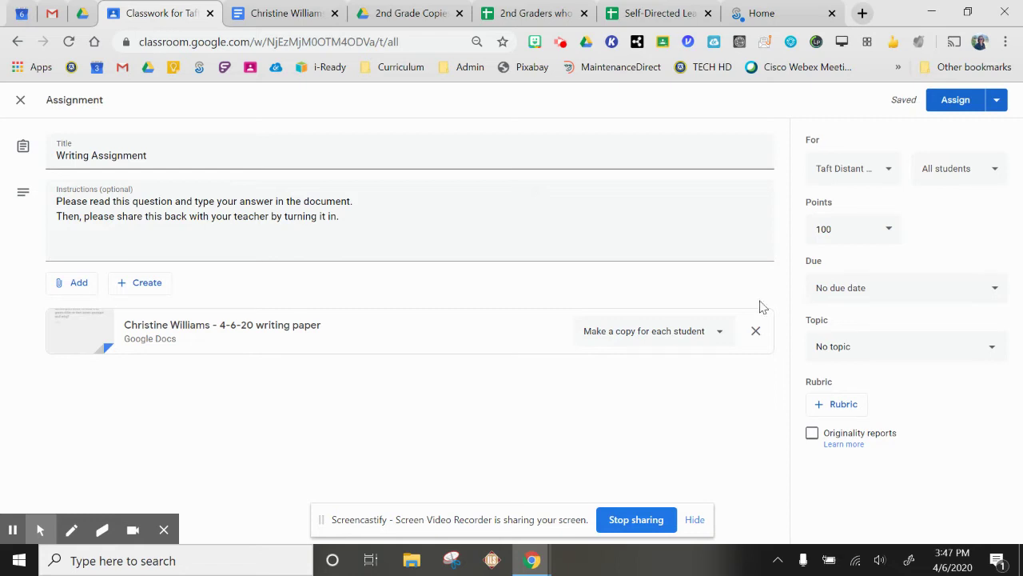
left_click(872, 225)
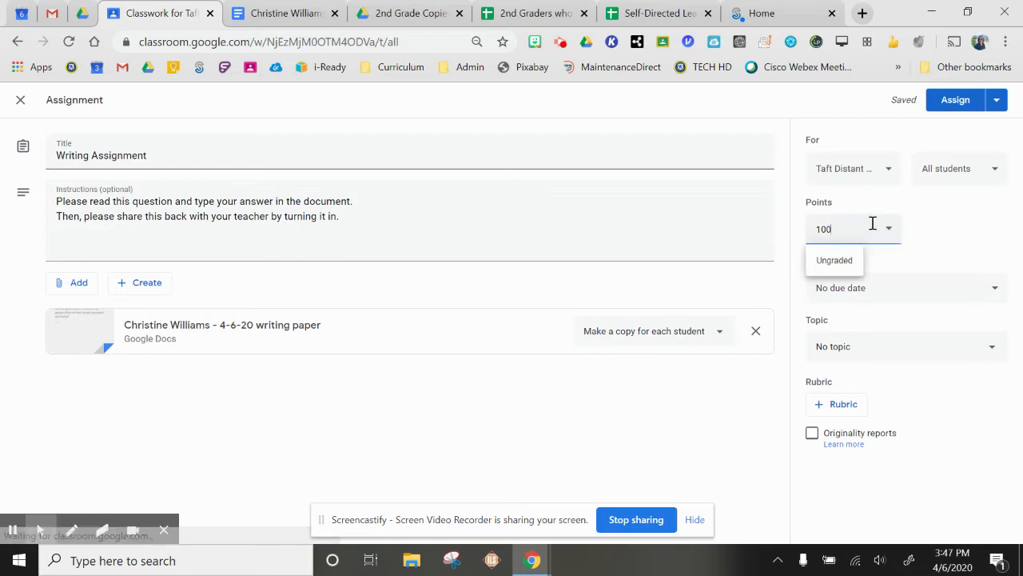
left_click(836, 261)
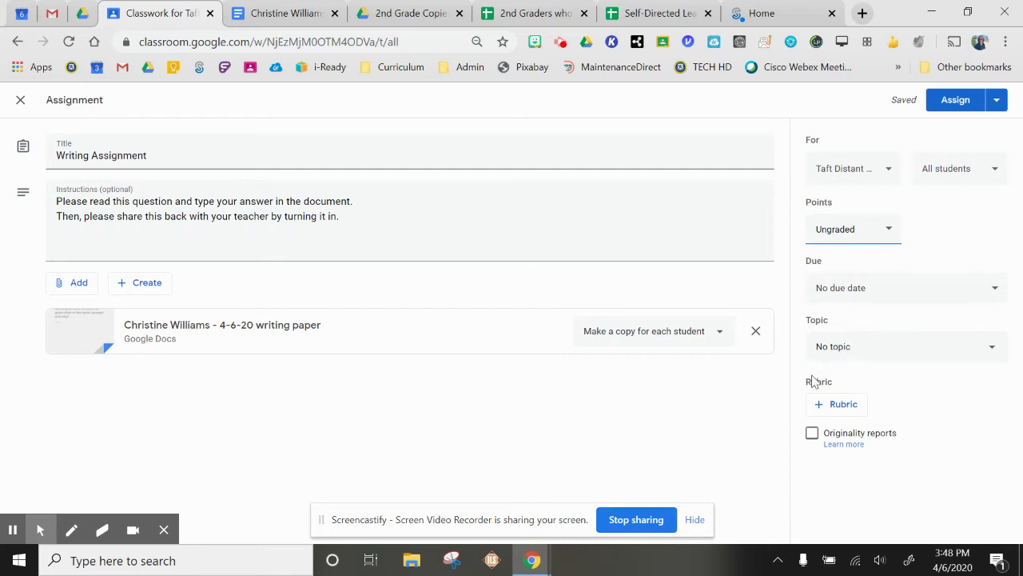
left_click(957, 104)
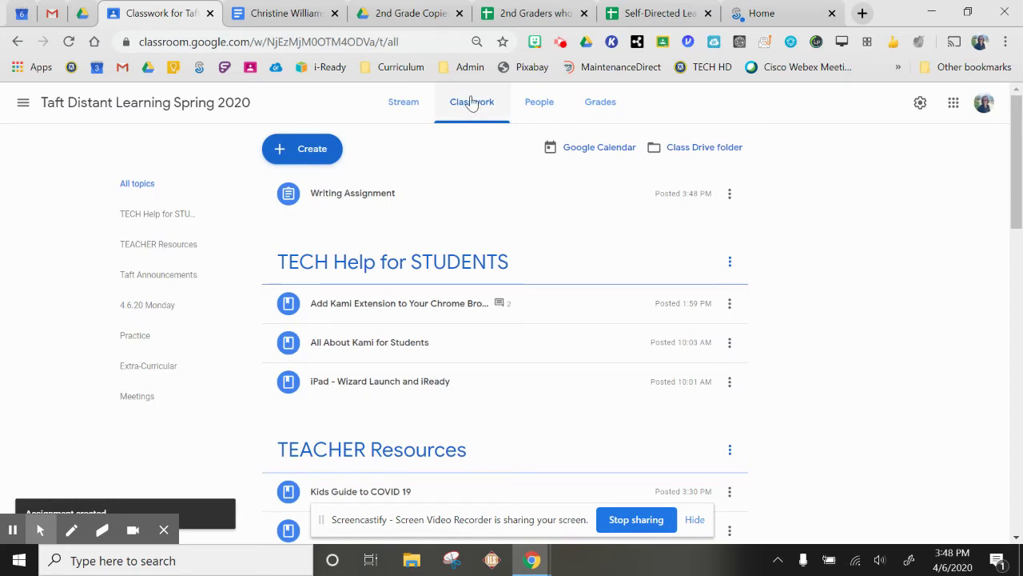
Start a new Kami assignment and browse the Drive PDFs to the "2019-2020 School Year" folder.
left_click(303, 156)
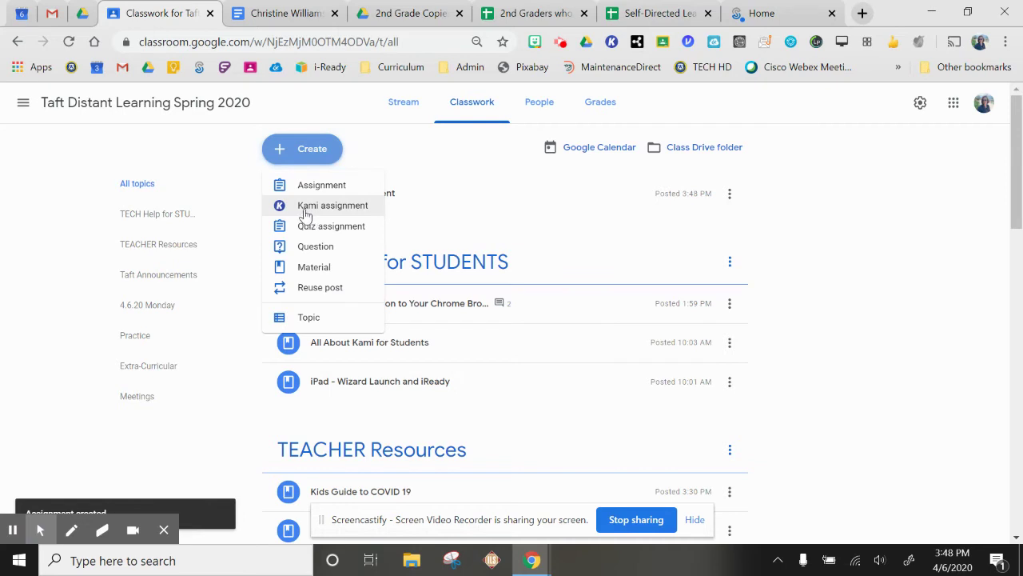
left_click(306, 210)
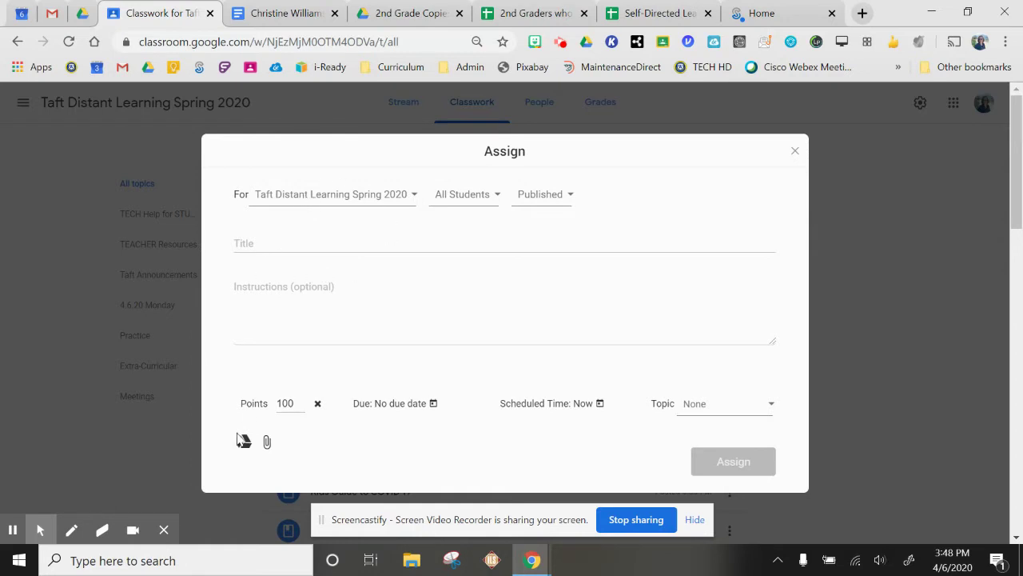
left_click(244, 440)
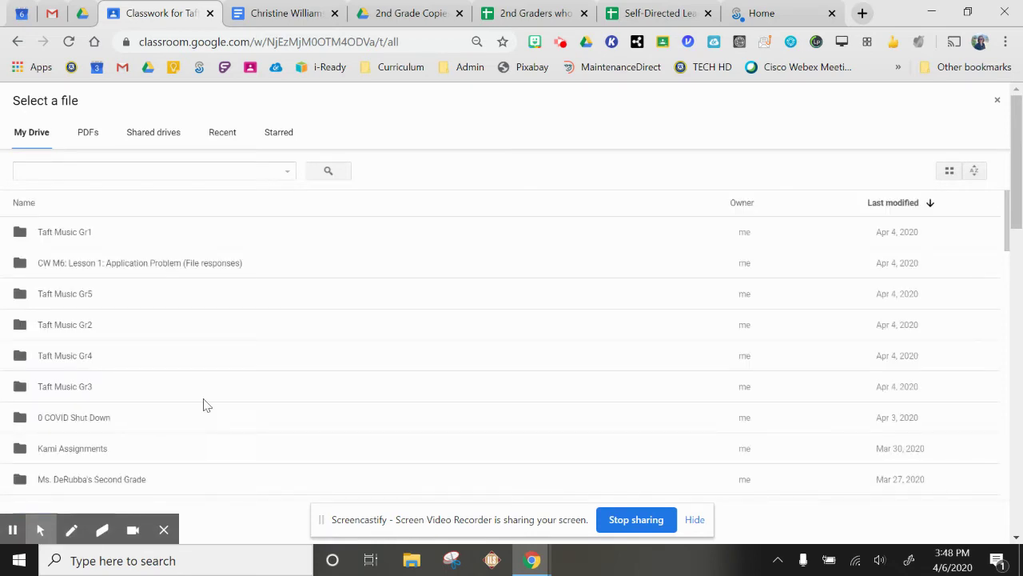
left_click(90, 134)
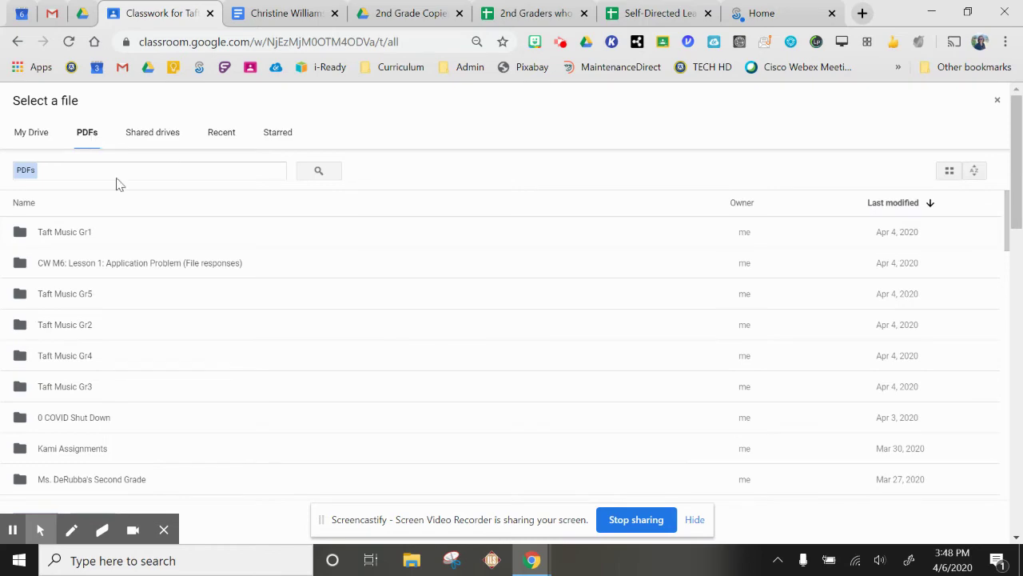
scroll(143, 299, "down", 7)
scroll(144, 302, "down", 8)
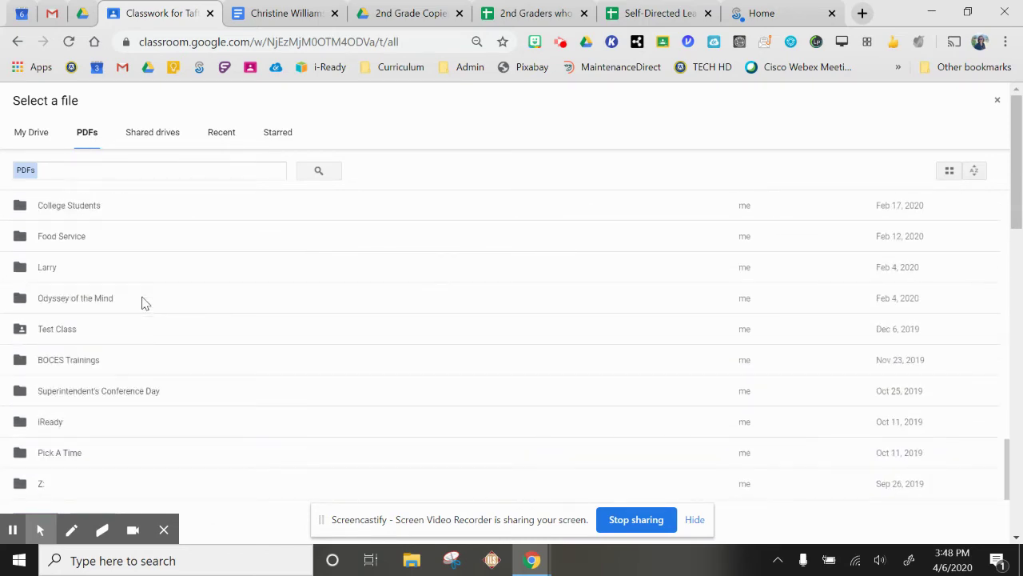
scroll(144, 302, "up", 10)
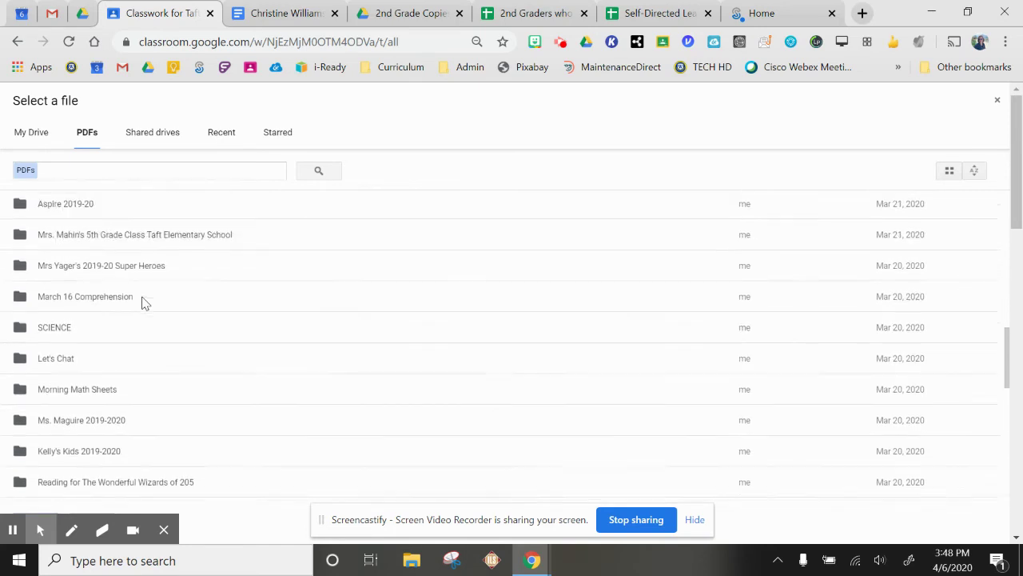
scroll(143, 300, "up", 1)
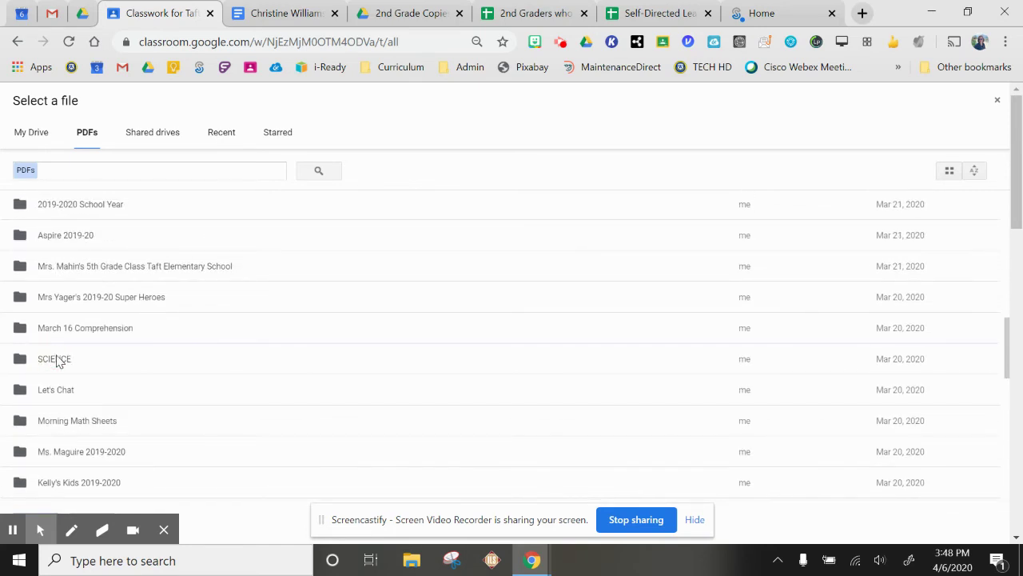
scroll(53, 302, "up", 3)
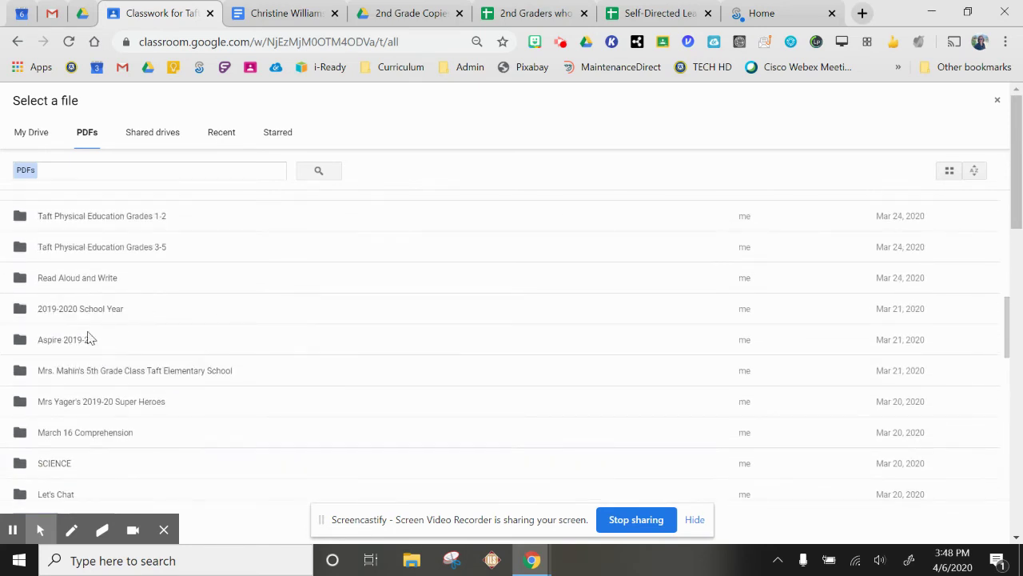
double_click(82, 308)
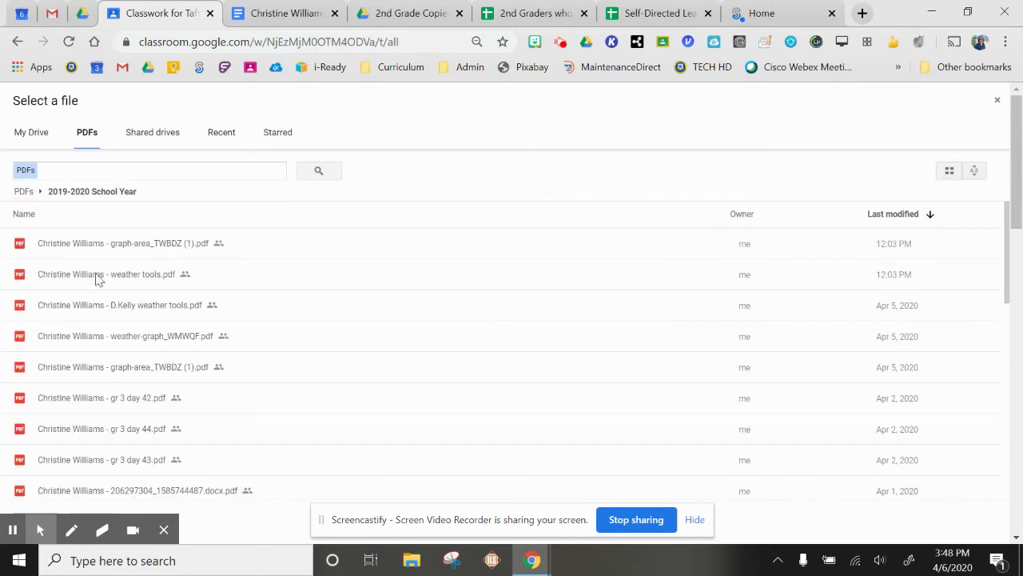
Attach the "synonym #1" PDF from the school year folder to the Kami assignment.
scroll(364, 334, "down", 3)
scroll(365, 333, "down", 5)
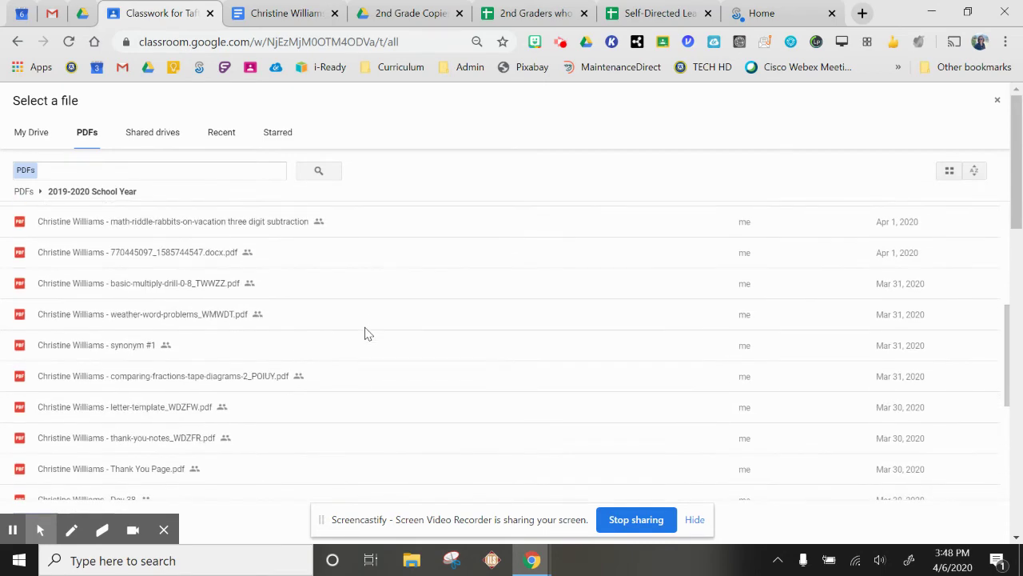
scroll(365, 333, "down", 1)
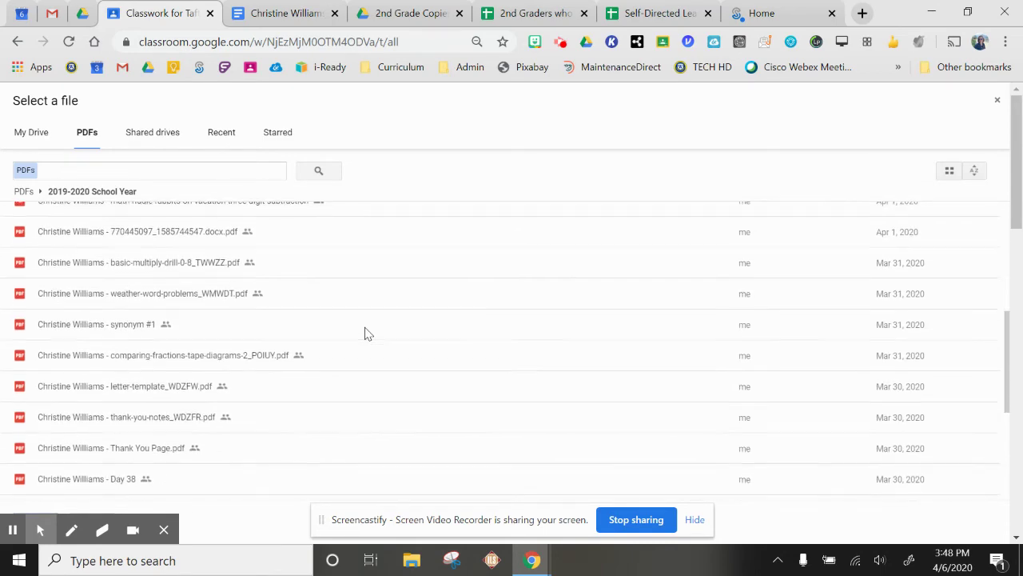
left_click(94, 315)
double_click(94, 315)
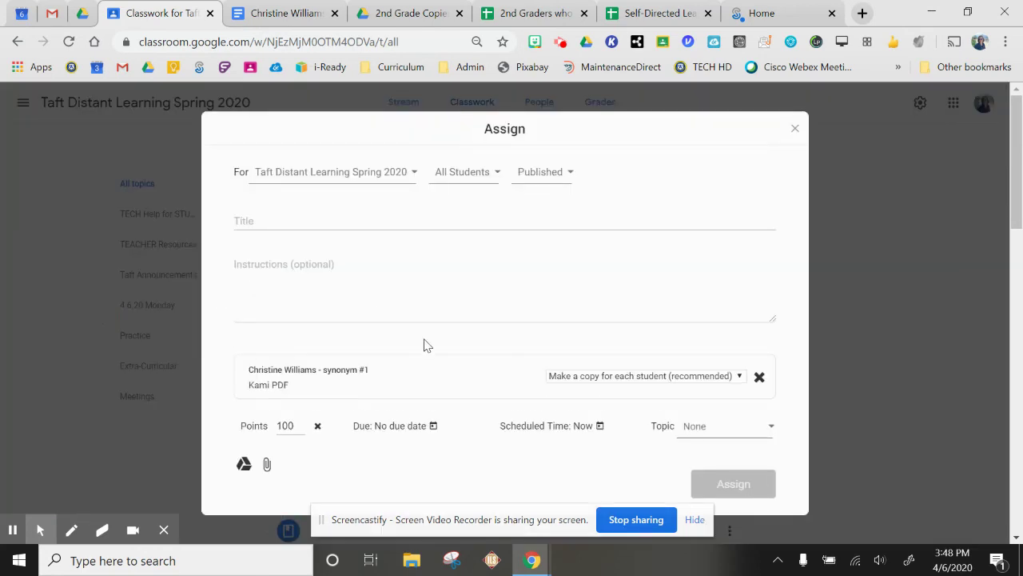
Title the Kami assignment "practice assignment".
left_click(299, 222)
type("practic")
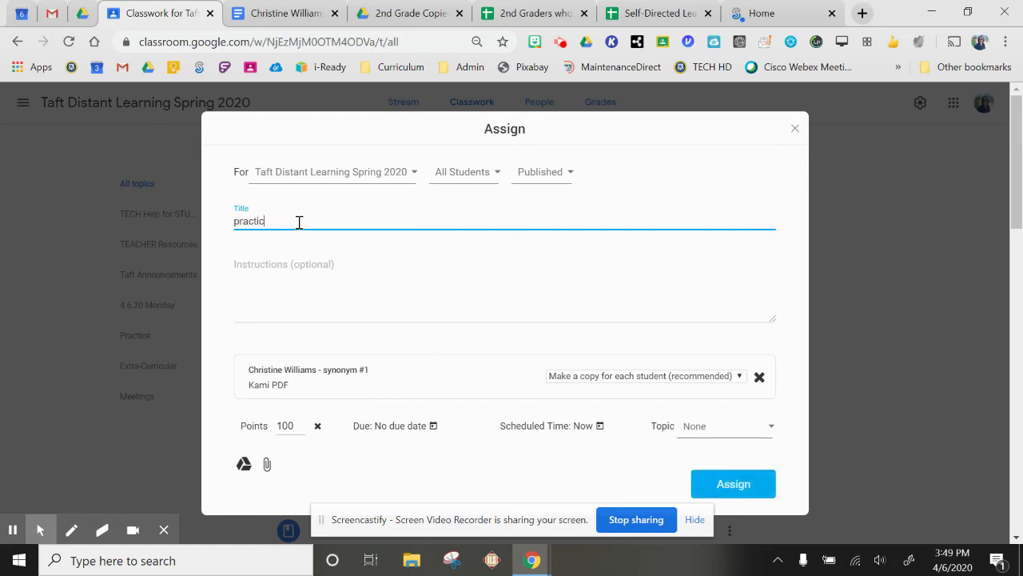
type("e assignment")
Enter the Kami assignment instructions "Please follow the directions about synonyms." and, on a new line, "Turn it in when you are finished.".
left_click(313, 296)
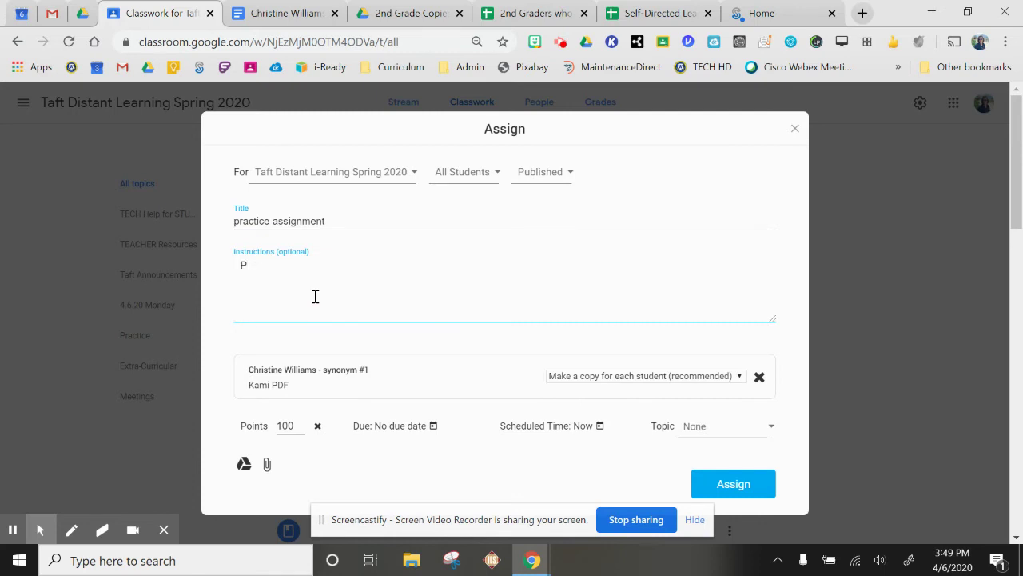
type("Please follow the directions ")
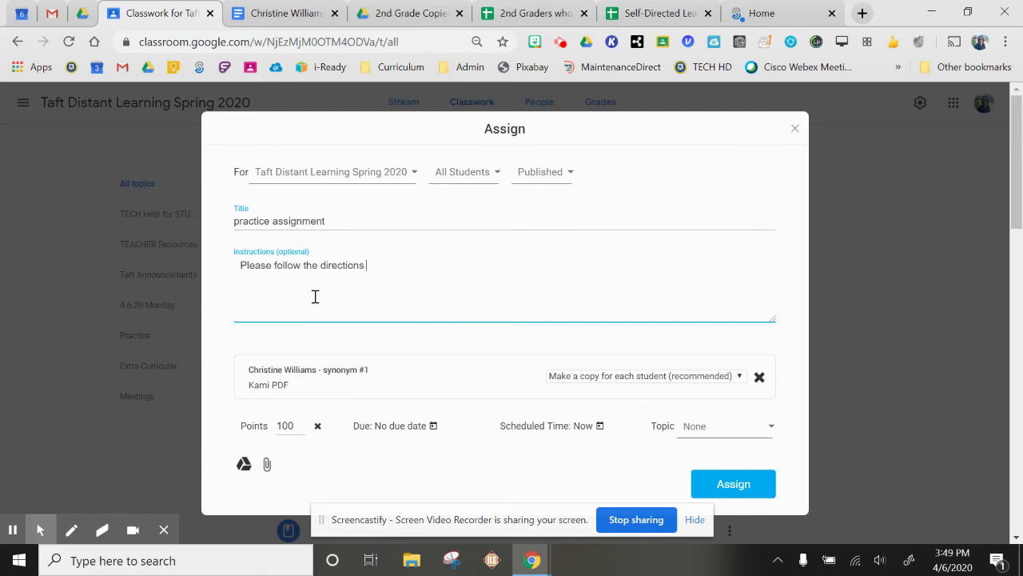
type("about synonyms")
type("it is")
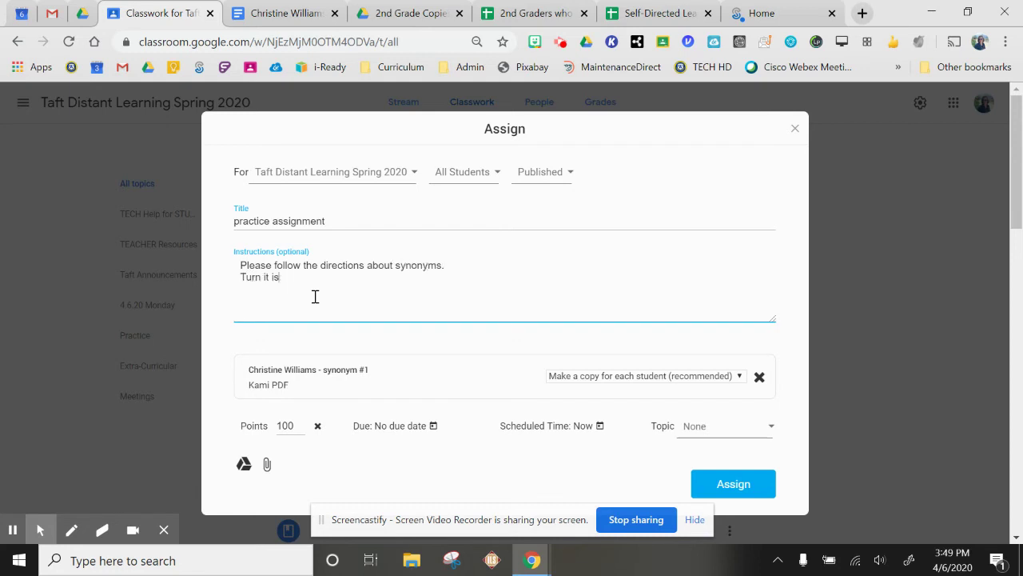
key("BackSpace")
type("n when you are finished.")
Assign the Kami PDF as ungraded with no topic, making a copy for each student, and dismiss the confirmation.
left_click(660, 379)
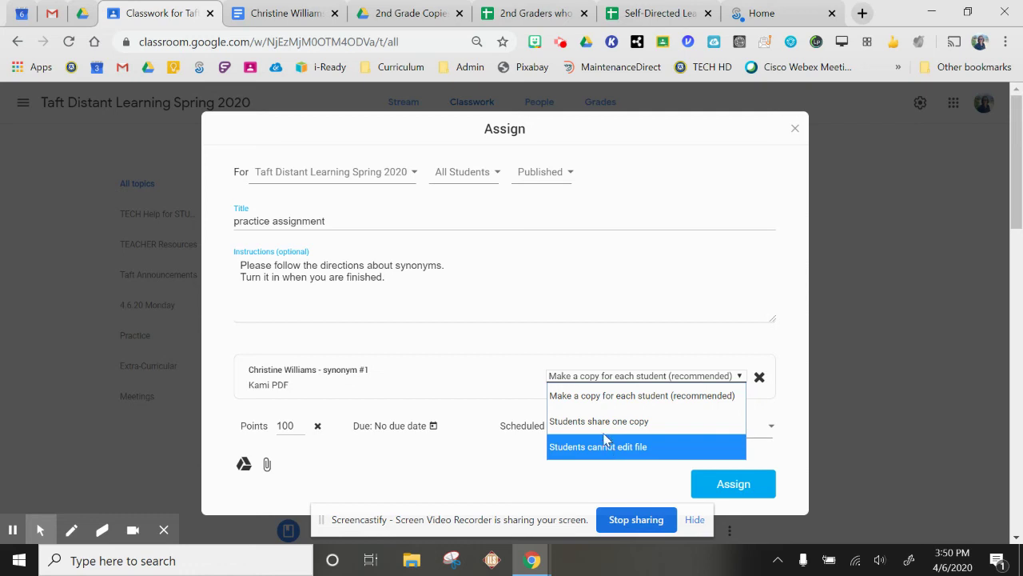
left_click(674, 404)
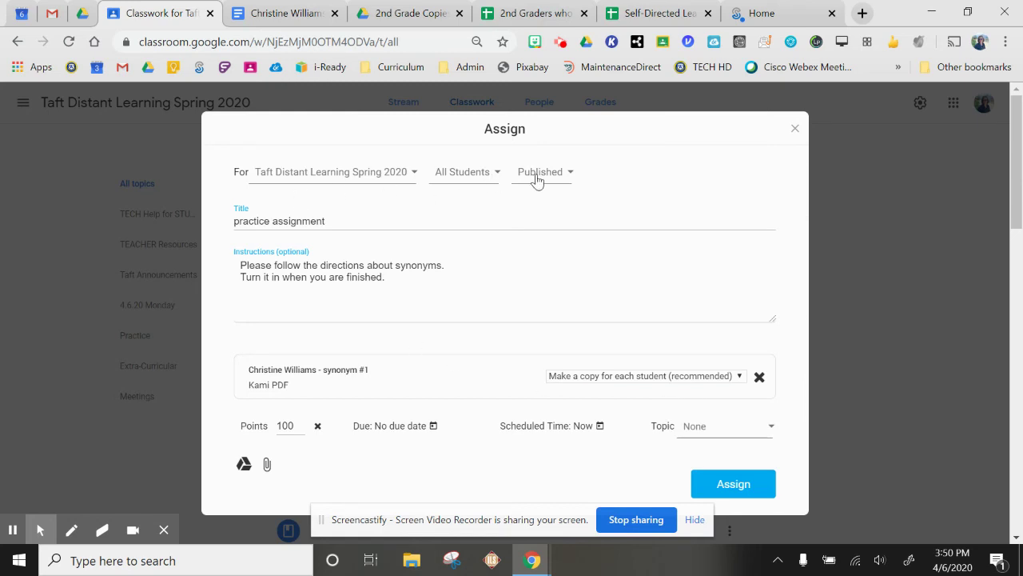
left_click(736, 430)
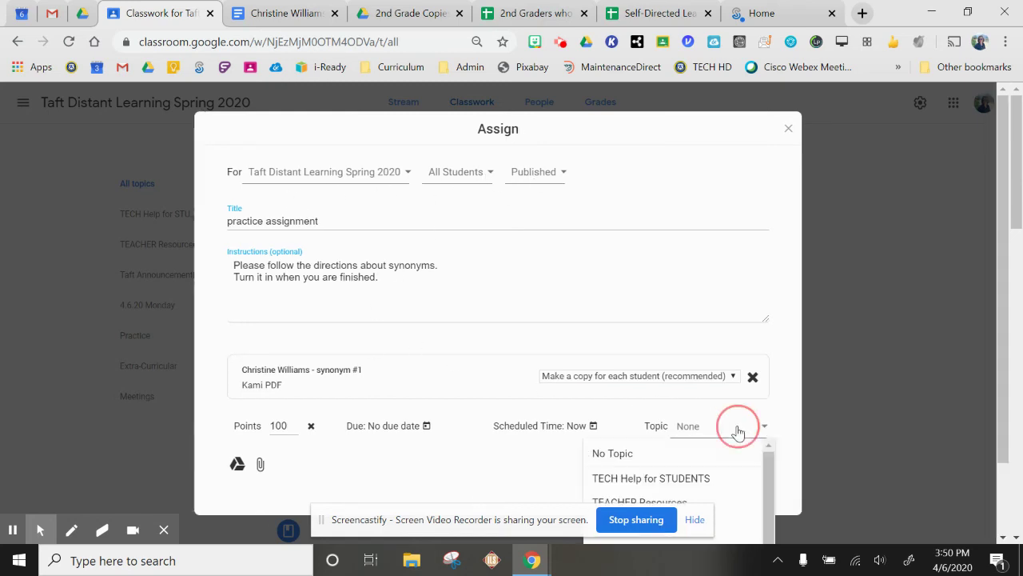
left_click(530, 440)
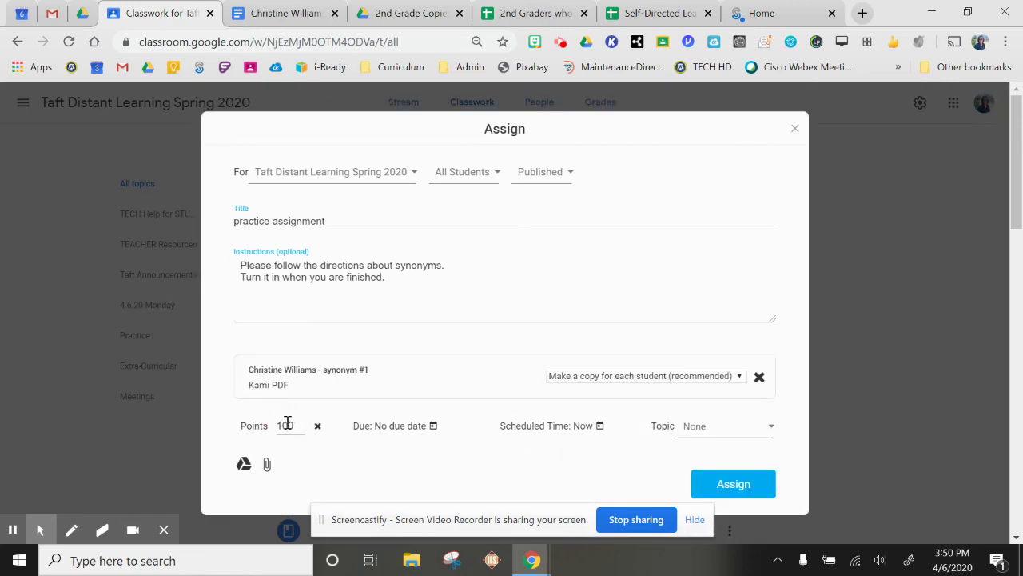
left_click(316, 429)
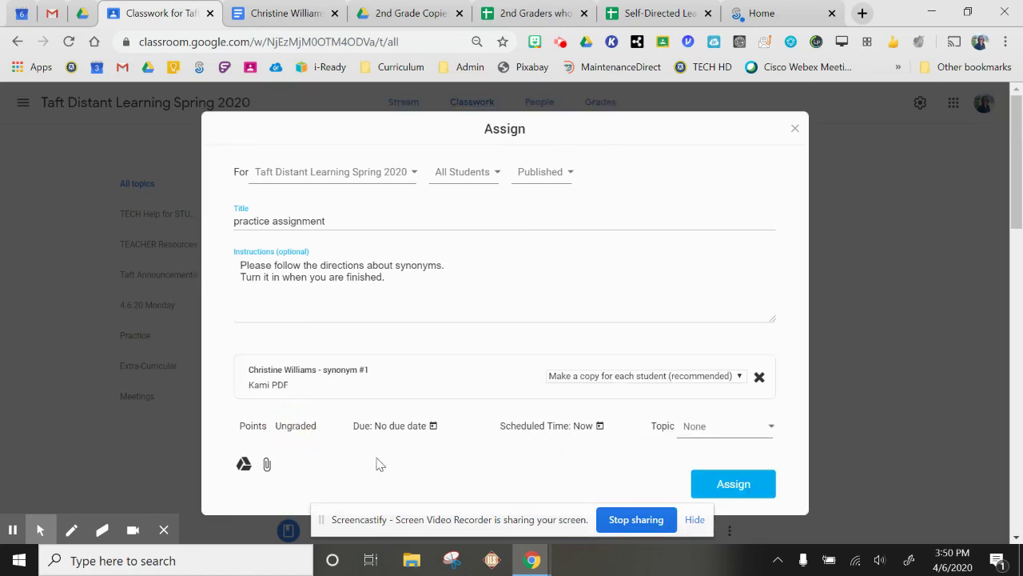
left_click(731, 483)
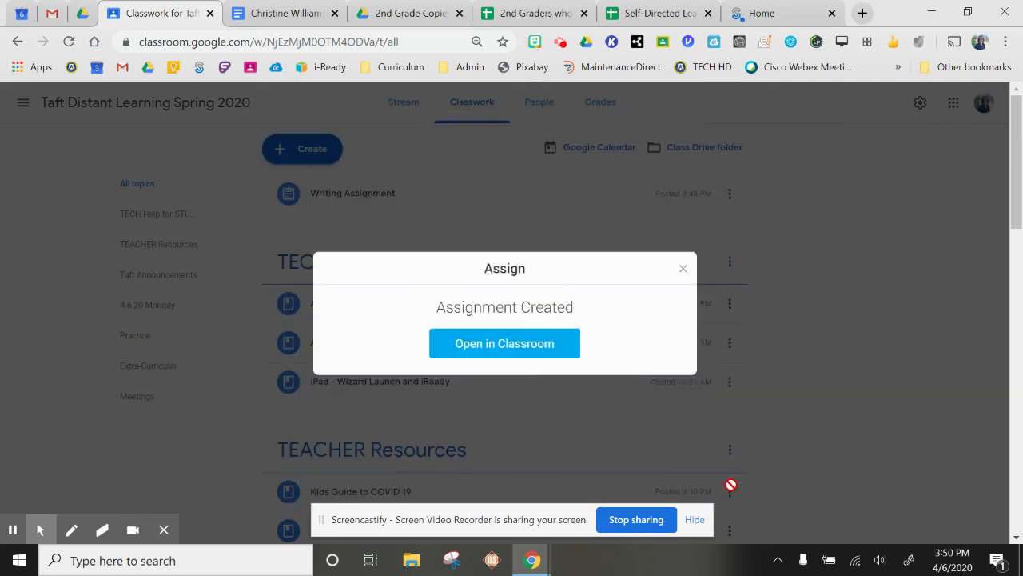
left_click(683, 269)
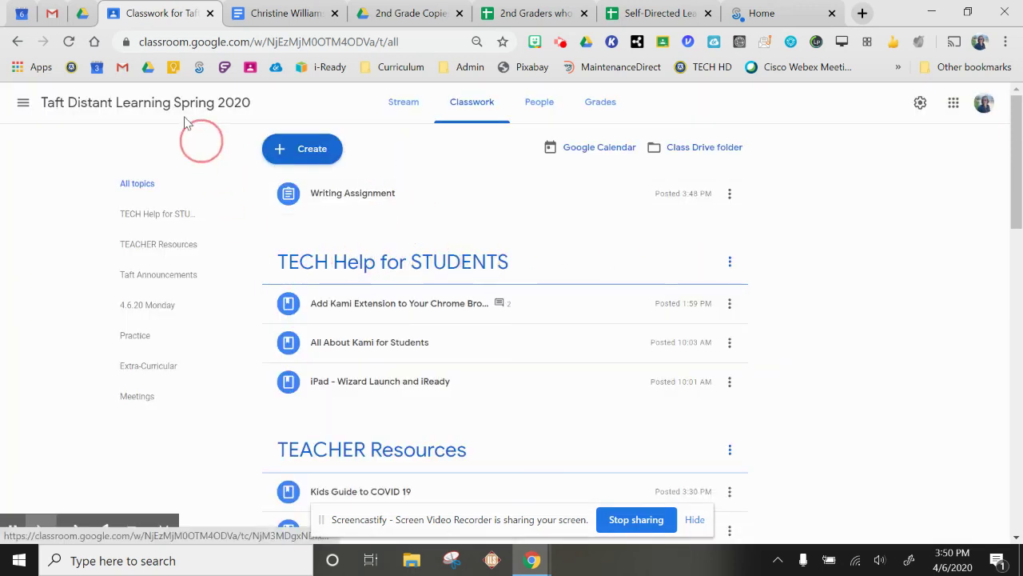
Refresh the classwork list and review the details of "practice assignment" and "Writing Assignment".
left_click(69, 40)
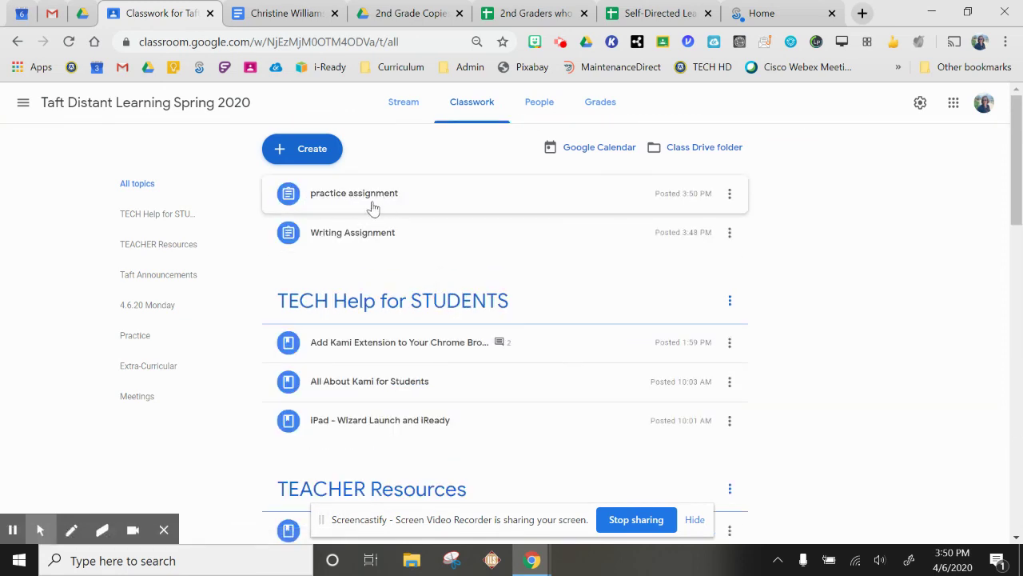
left_click(335, 201)
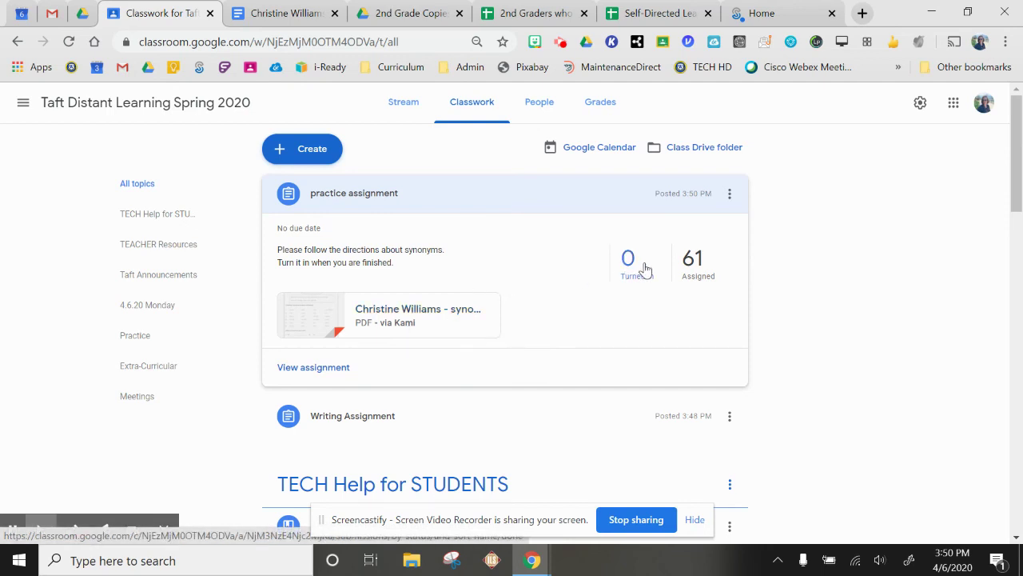
left_click(362, 416)
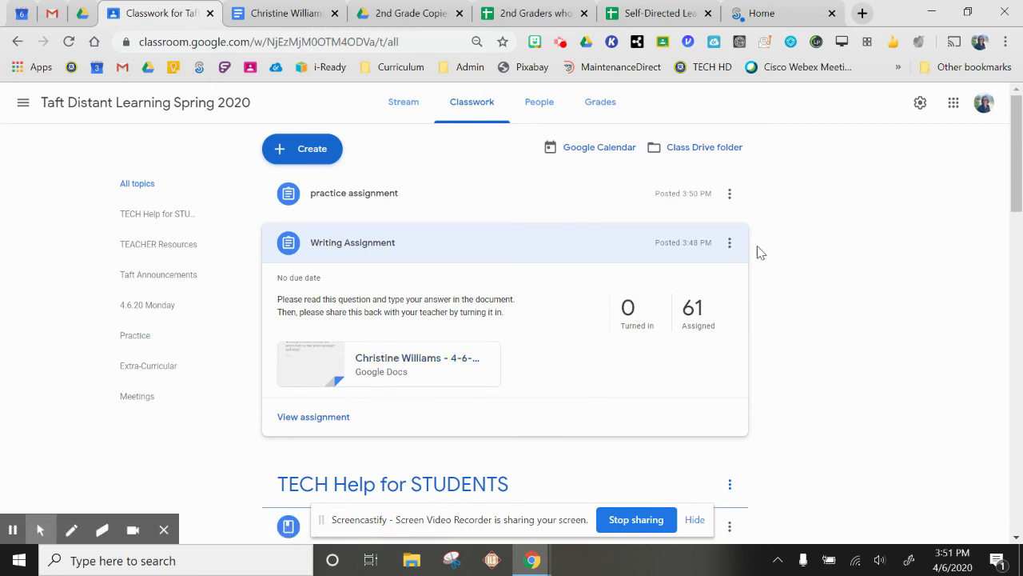
Delete "Writing Assignment" and "practice assignment" from the classwork list.
left_click(729, 244)
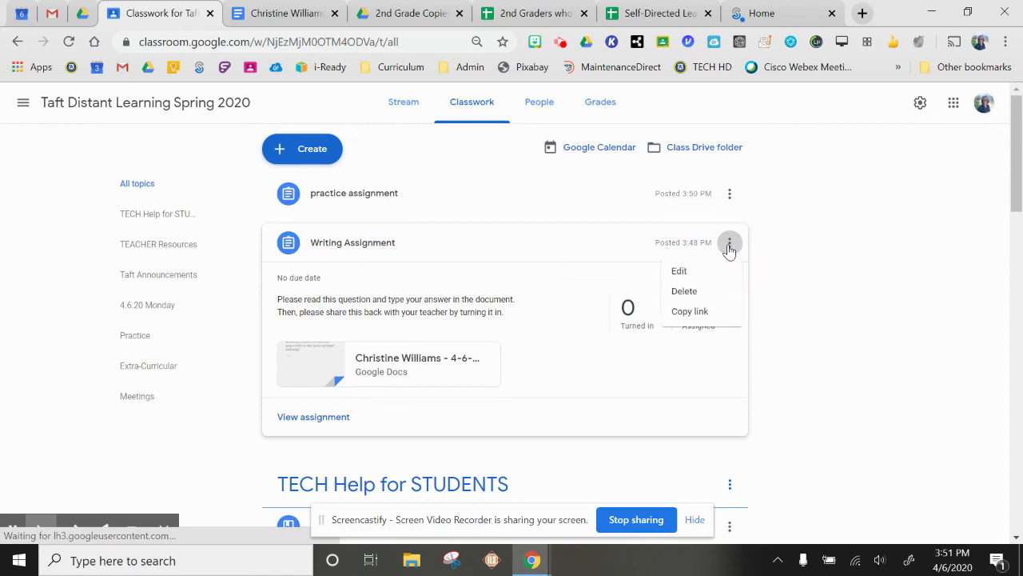
left_click(685, 292)
left_click(580, 346)
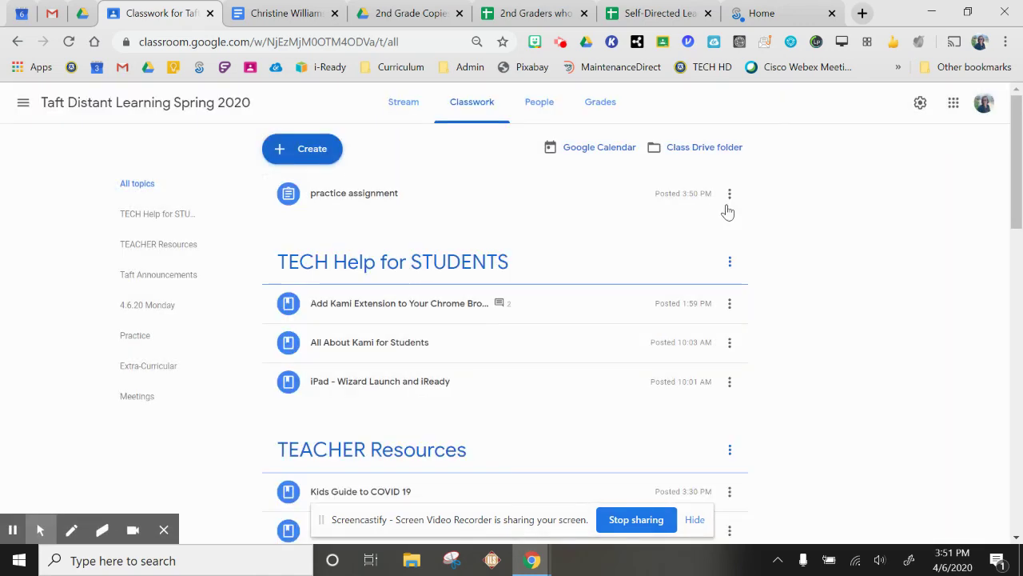
left_click(729, 195)
left_click(703, 244)
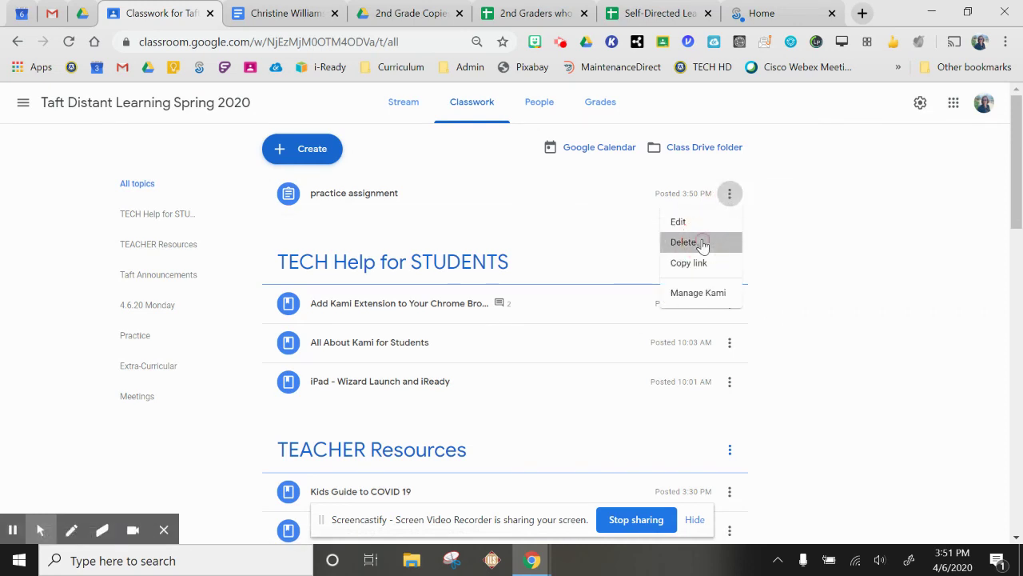
left_click(579, 348)
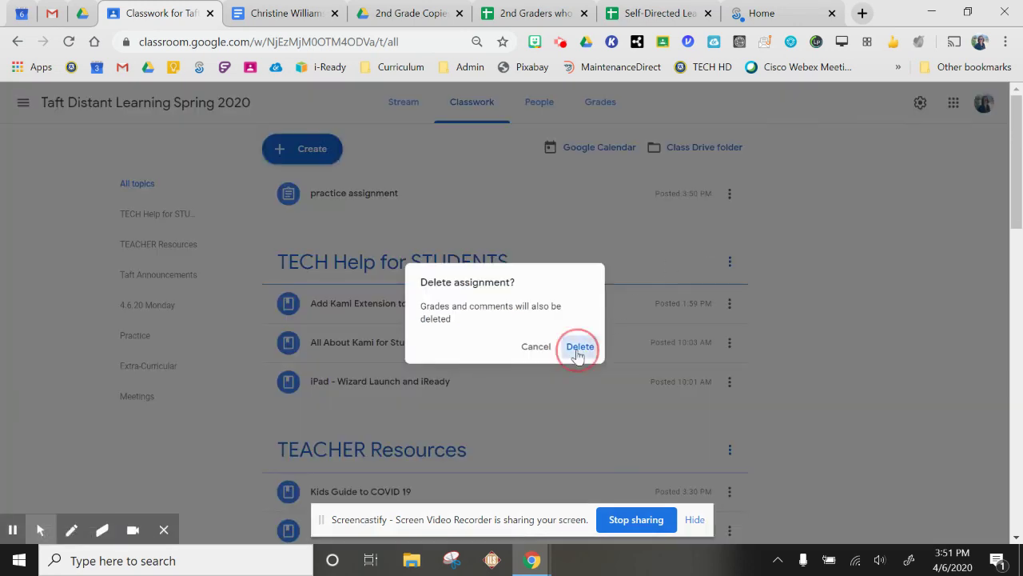